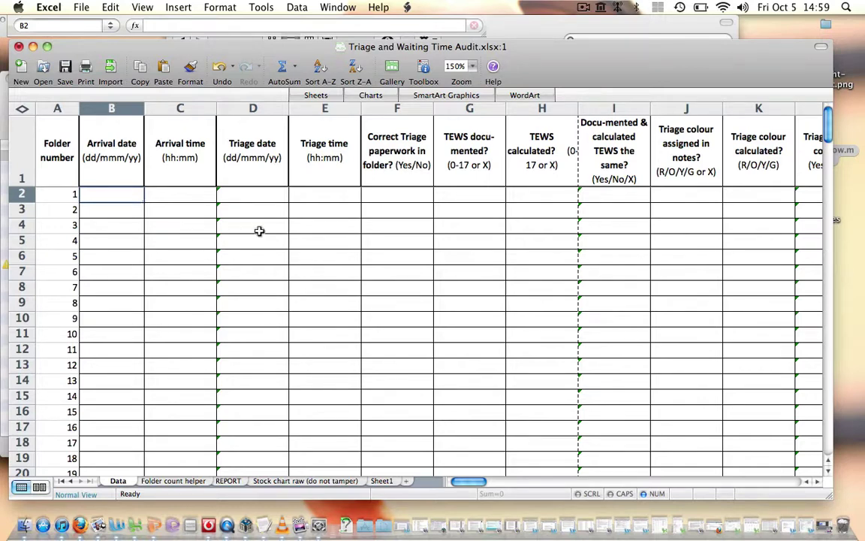
{"action": "left_click", "coordinate": [398, 241]}
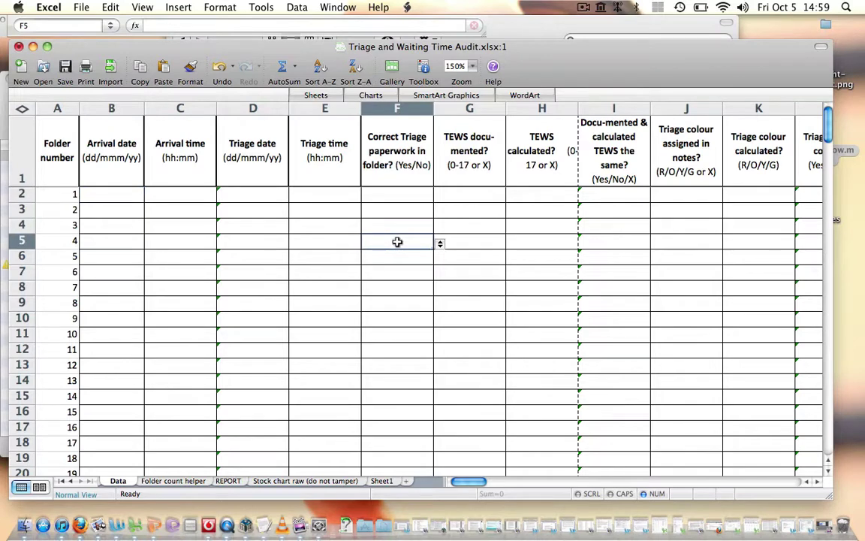
{"action": "key", "text": "Down"}
{"action": "key", "text": "Down"}
{"action": "key", "text": "Right"}
{"action": "key", "text": "Right"}
{"action": "key", "text": "Left"}
{"action": "key", "text": "Left"}
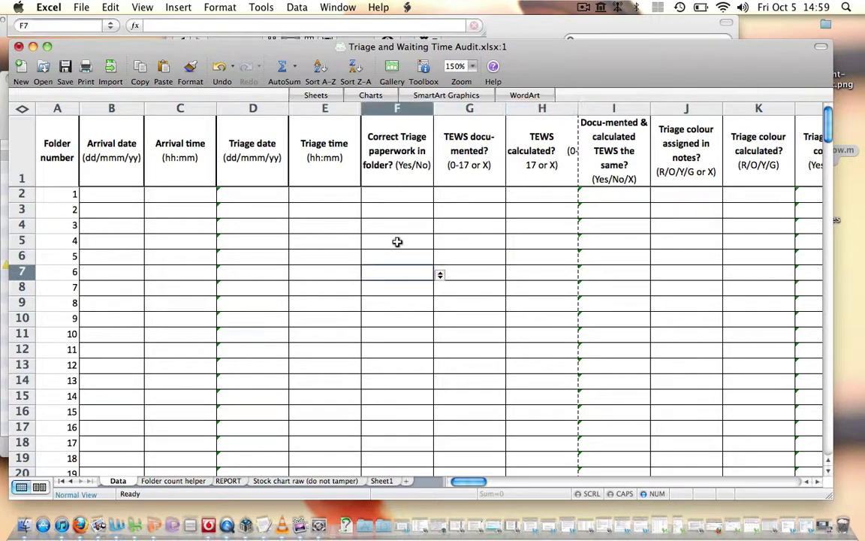
{"action": "key", "text": "Left"}
{"action": "key", "text": "Left"}
{"action": "key", "text": "Left"}
{"action": "key", "text": "Up"}
{"action": "key", "text": "Up"}
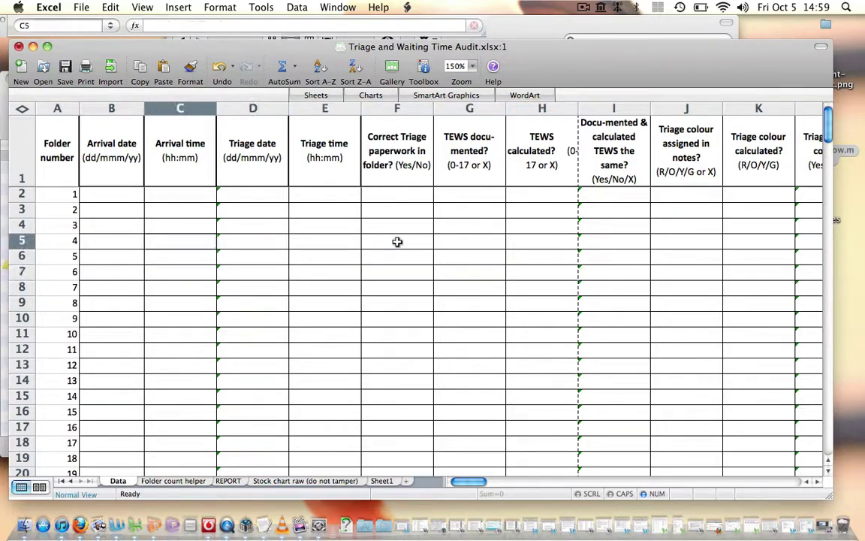
{"action": "key", "text": "Up"}
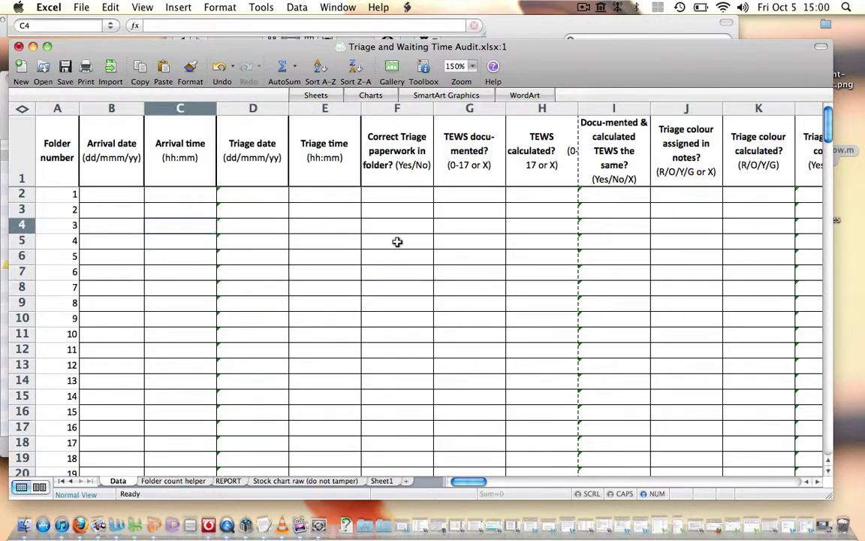
Enter 5-Oct-12 as the arrival date for folder 1 in cell B2 of the Data sheet.
{"action": "left_click", "coordinate": [122, 197]}
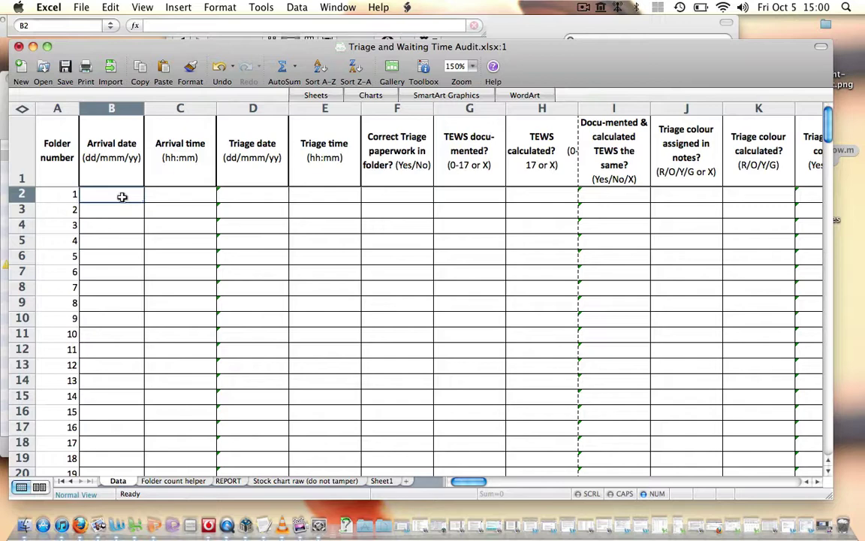
{"action": "type", "text": "5-Oct-12"}
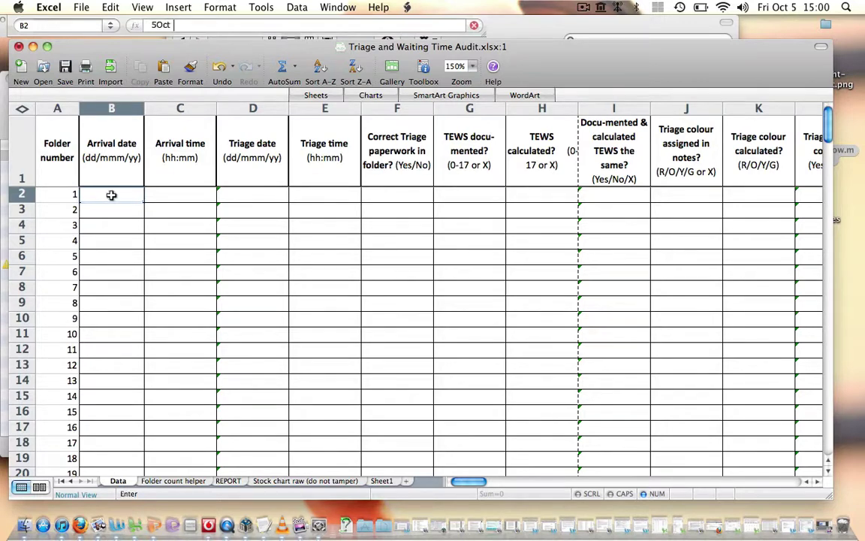
{"action": "key", "text": "Return"}
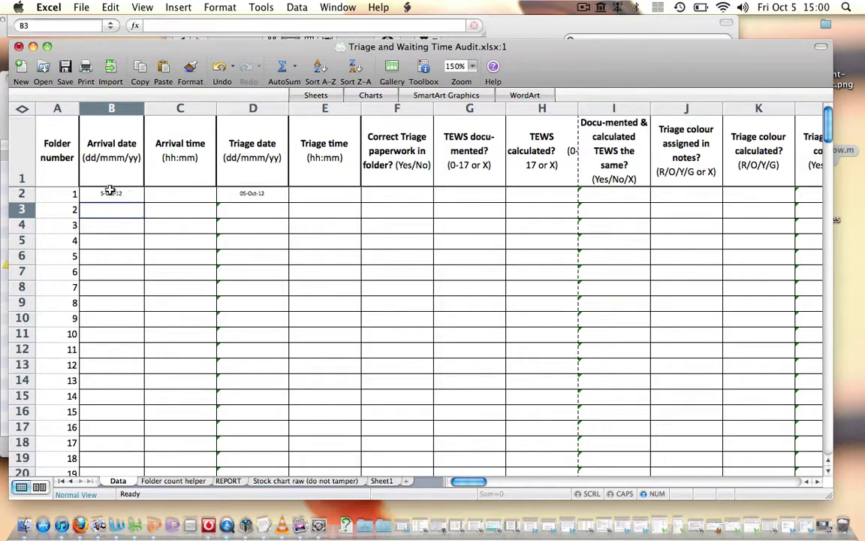
{"action": "left_click", "coordinate": [110, 194]}
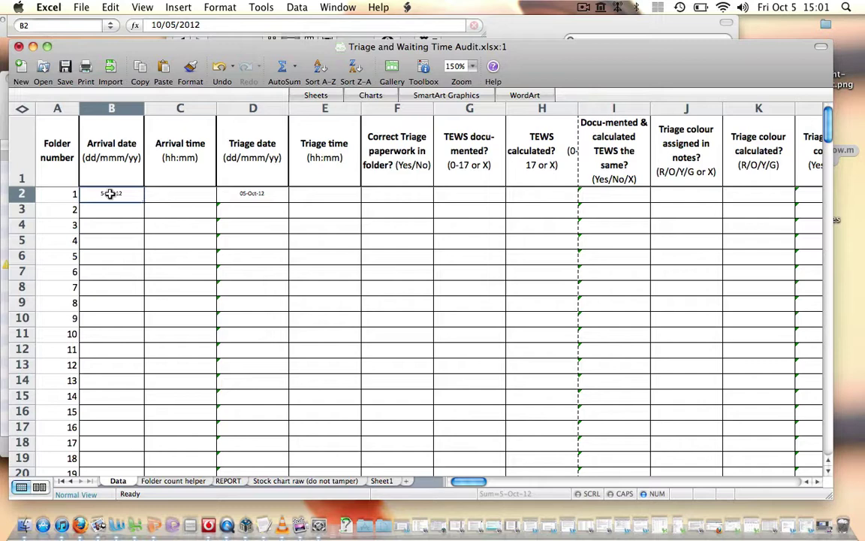
{"action": "key", "text": "Down"}
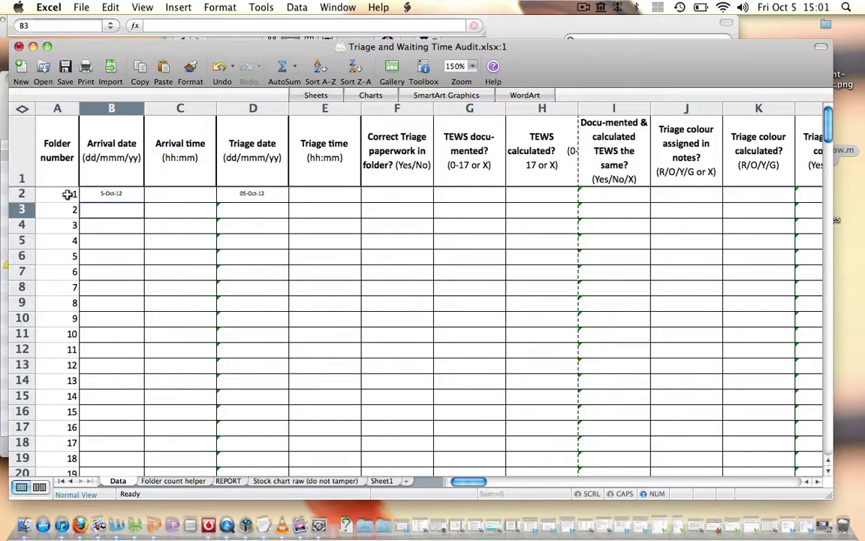
{"action": "key", "text": "Up"}
{"action": "key", "text": "Right"}
{"action": "key", "text": "Right"}
{"action": "key", "text": "Right"}
{"action": "key", "text": "Right"}
{"action": "key", "text": "Right"}
{"action": "key", "text": "Right"}
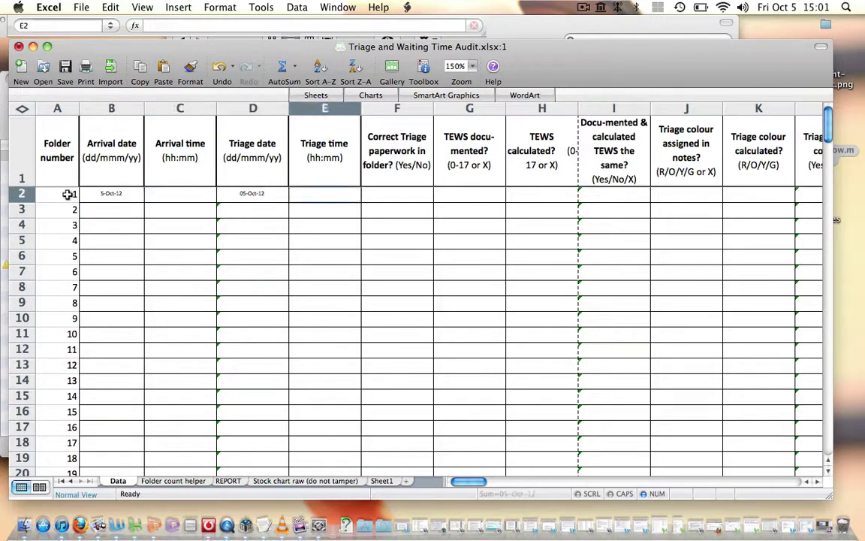
{"action": "key", "text": "Right"}
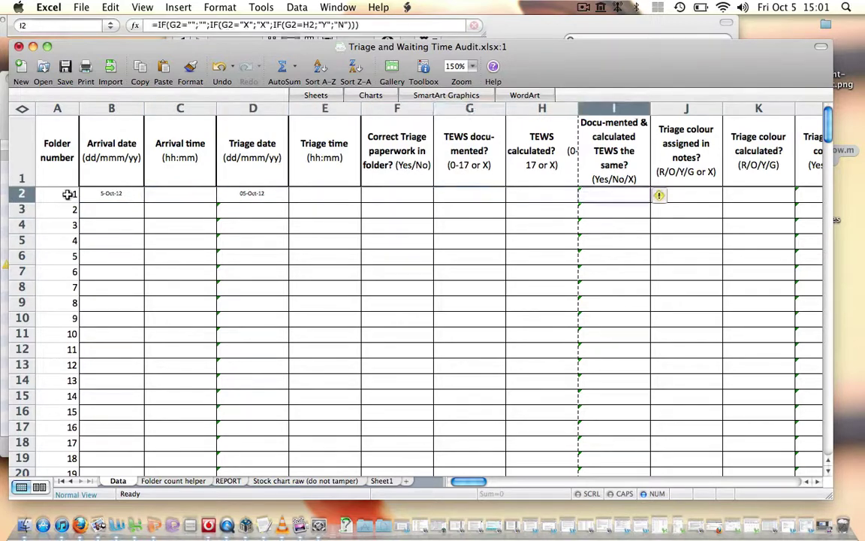
{"action": "key", "text": "Left"}
{"action": "key", "text": "Left"}
{"action": "key", "text": "Left"}
{"action": "key", "text": "Left"}
{"action": "key", "text": "Left"}
{"action": "key", "text": "Left"}
{"action": "key", "text": "Left"}
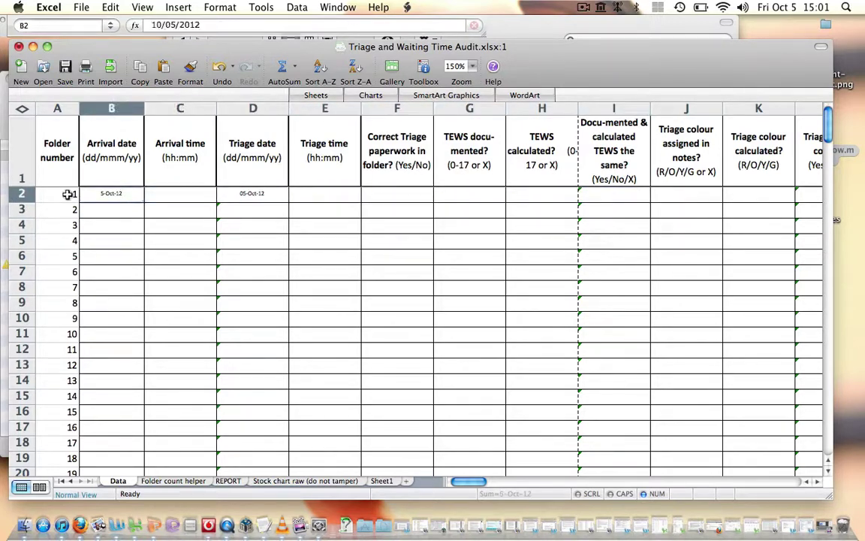
{"action": "key", "text": "Down"}
{"action": "key", "text": "Down"}
{"action": "key", "text": "Down"}
{"action": "key", "text": "Down"}
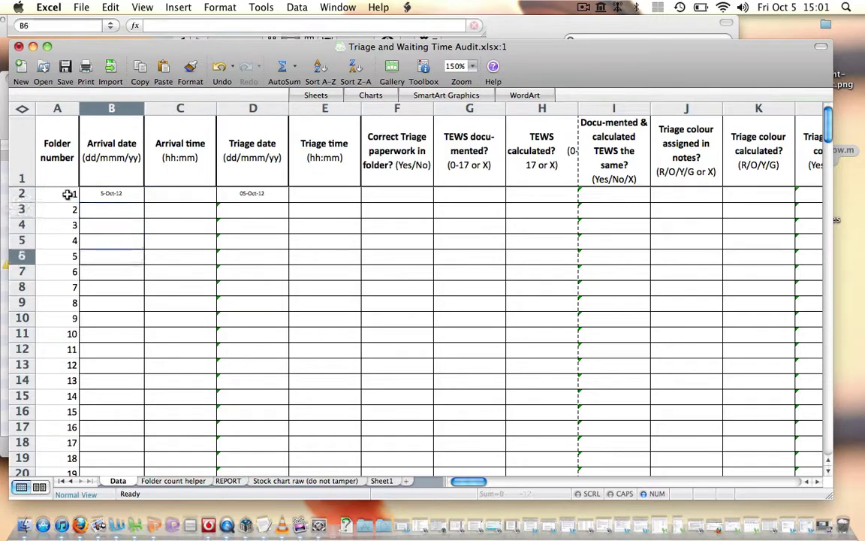
{"action": "key", "text": "Up"}
{"action": "key", "text": "Up"}
{"action": "key", "text": "Up"}
{"action": "key", "text": "Up"}
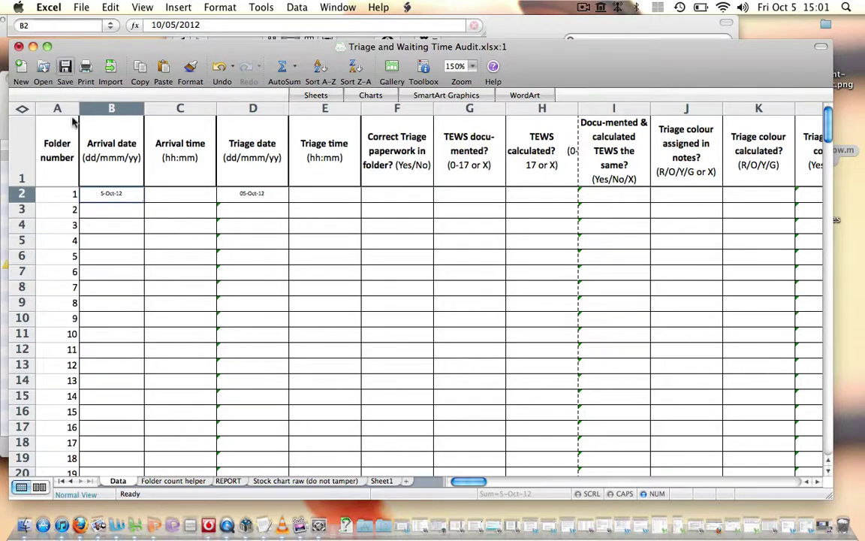
Set the direction of the "After pressing RETURN, move selection" option to Right in Excel's Edit preferences.
{"action": "left_click", "coordinate": [48, 8]}
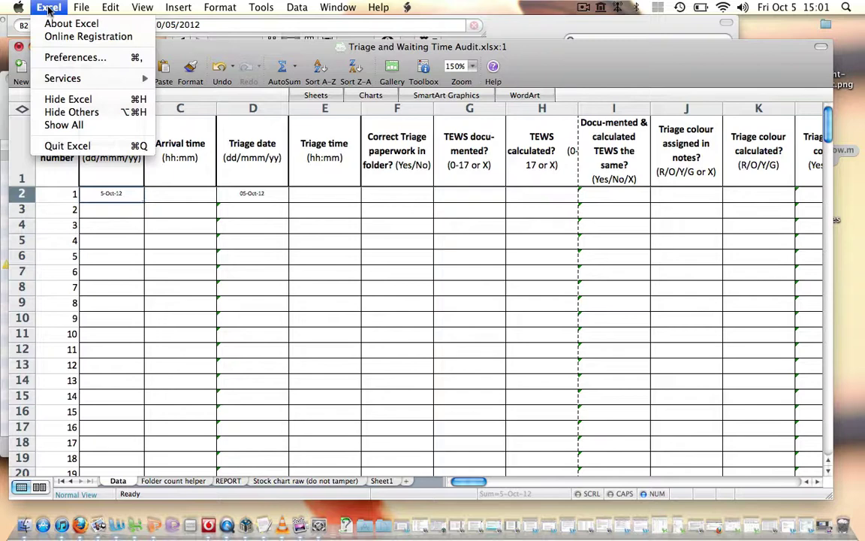
{"action": "left_click", "coordinate": [66, 57]}
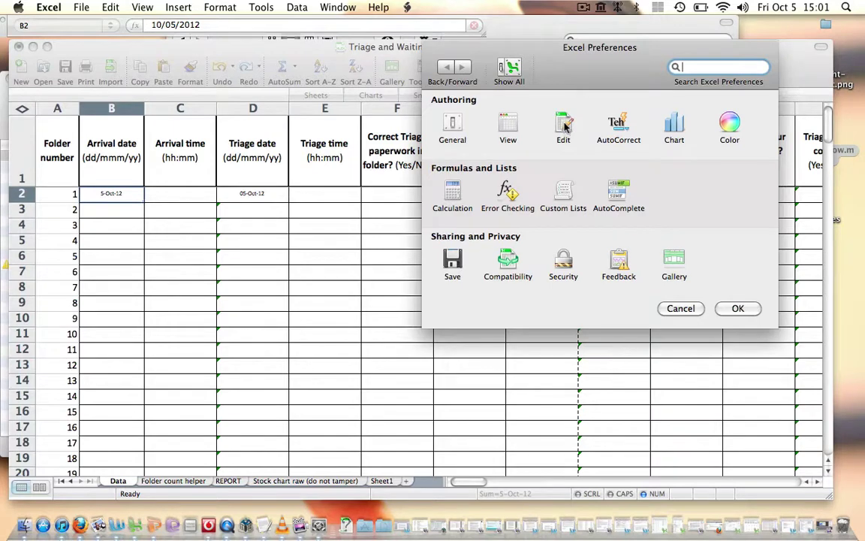
{"action": "left_click", "coordinate": [564, 126]}
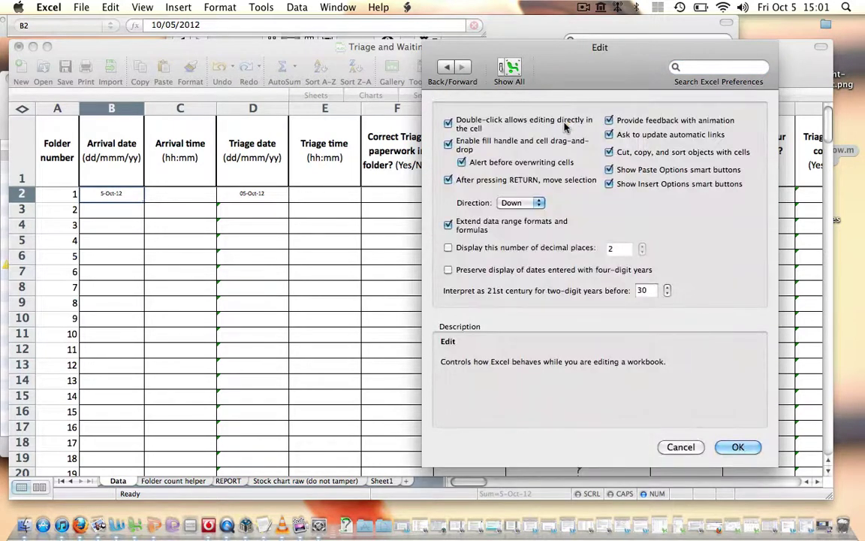
{"action": "mouse_move", "coordinate": [499, 122]}
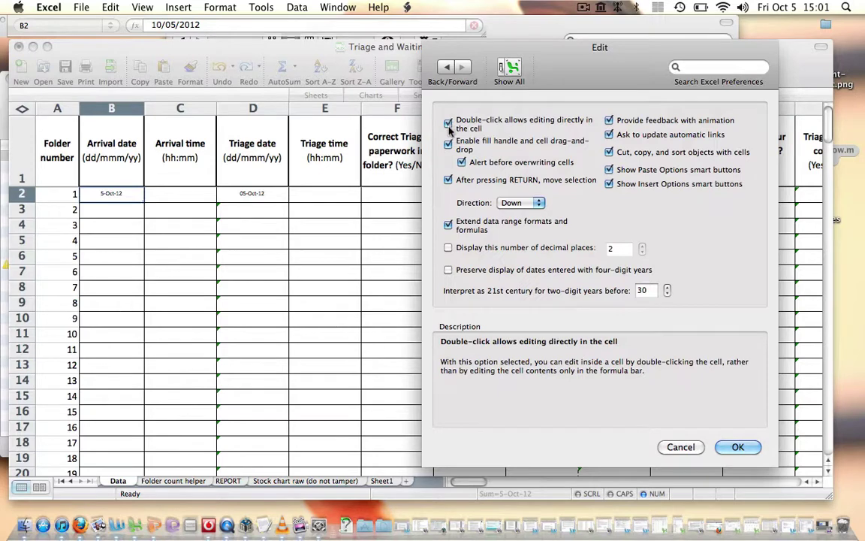
{"action": "mouse_move", "coordinate": [449, 144]}
{"action": "mouse_move", "coordinate": [449, 183]}
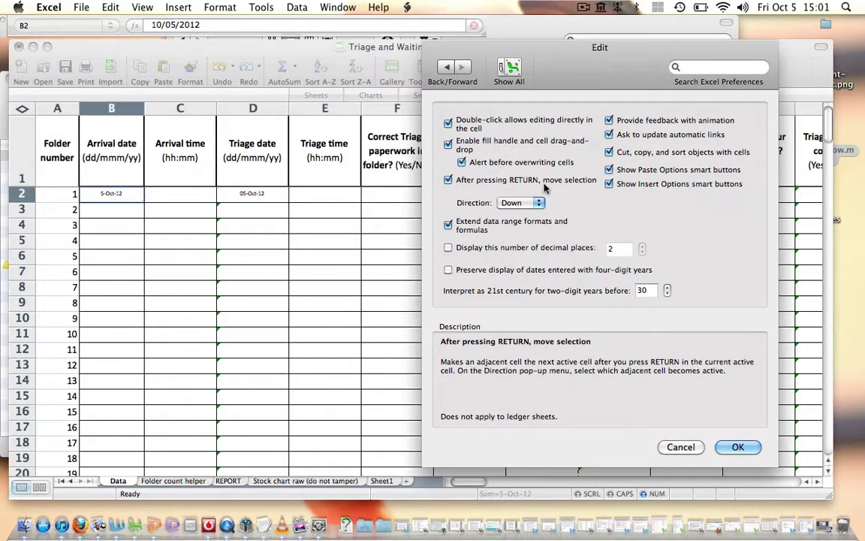
{"action": "mouse_move", "coordinate": [539, 206]}
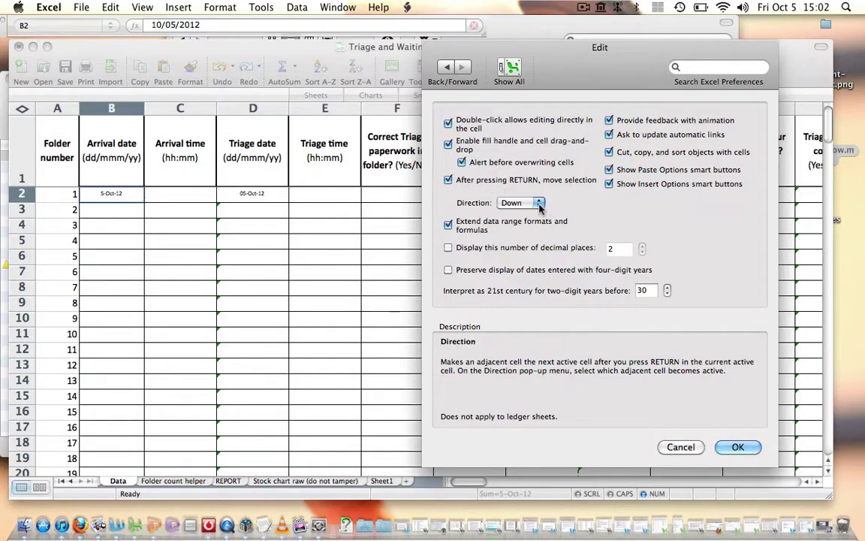
{"action": "left_click", "coordinate": [539, 204]}
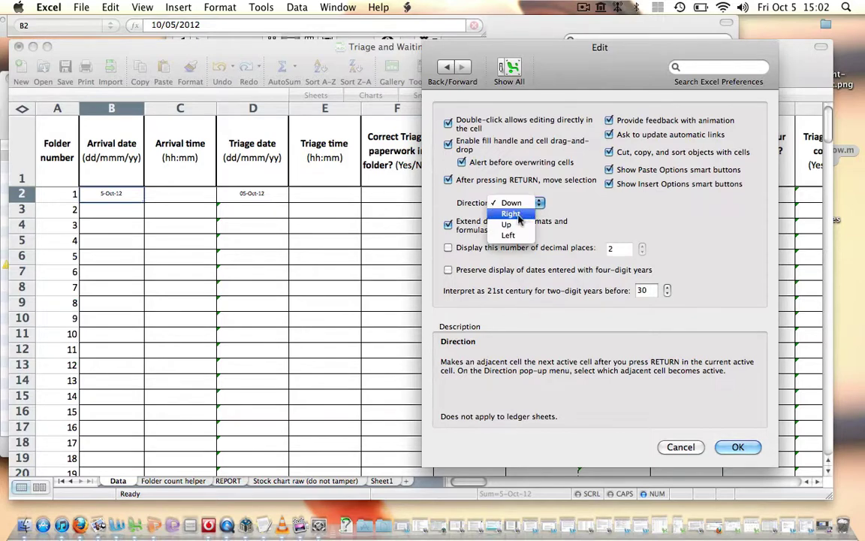
{"action": "left_click", "coordinate": [517, 216]}
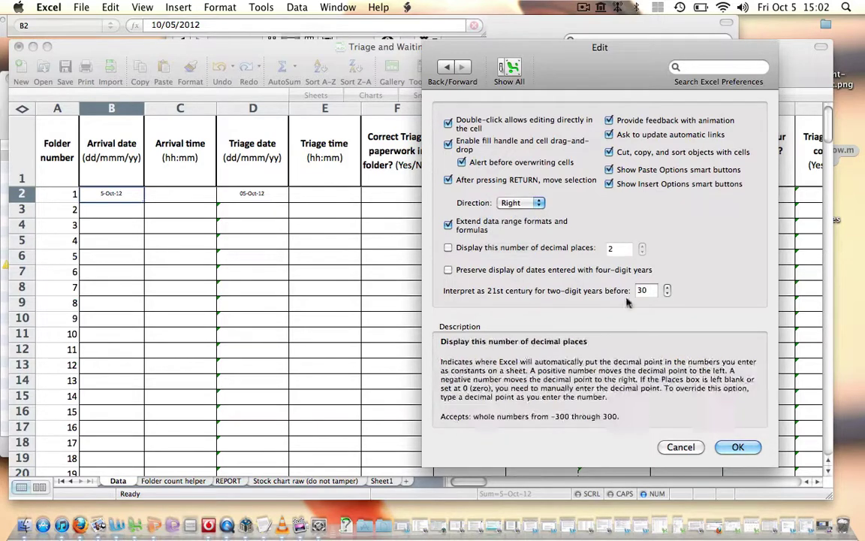
{"action": "left_click", "coordinate": [740, 447]}
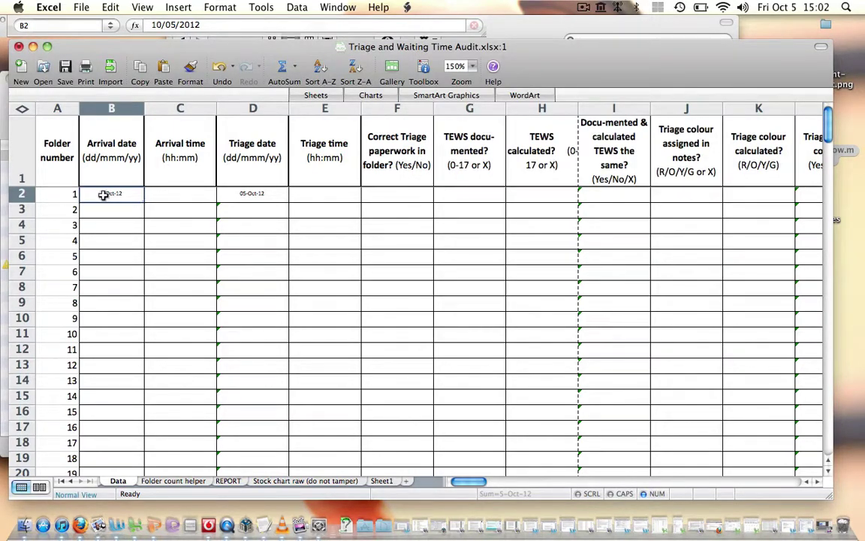
Test the selection direction after entry by advancing along row 2 from the arrival date cell.
{"action": "key", "text": "Return"}
{"action": "key", "text": "Return"}
{"action": "key", "text": "Return"}
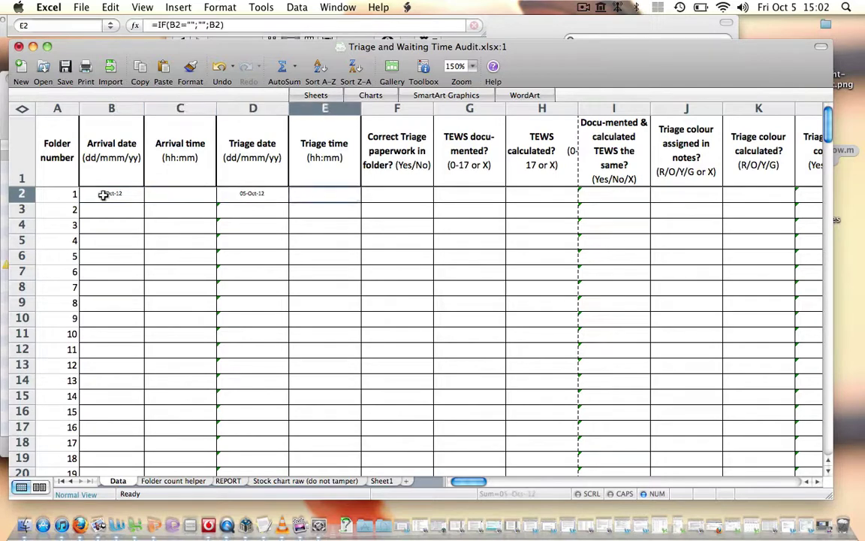
{"action": "key", "text": "Return"}
{"action": "key", "text": "Return"}
{"action": "key", "text": "Return"}
{"action": "key", "text": "Return"}
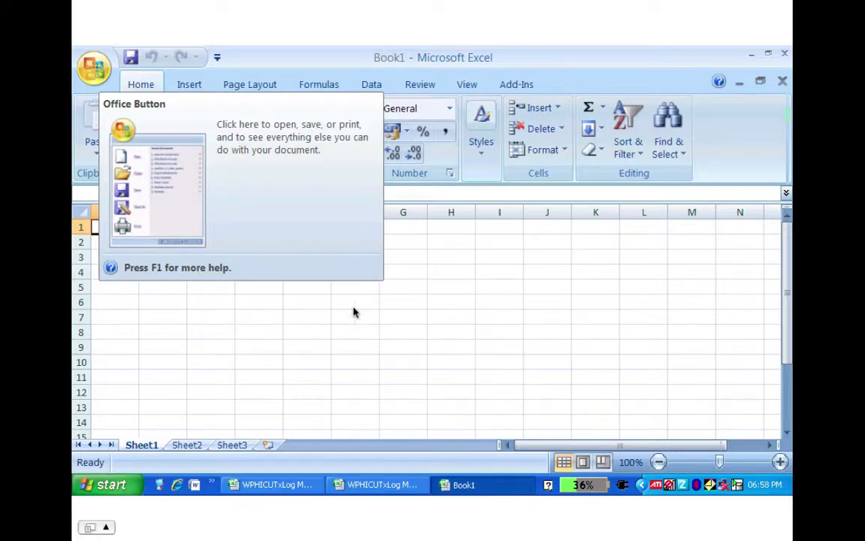
{"action": "left_click", "coordinate": [96, 72]}
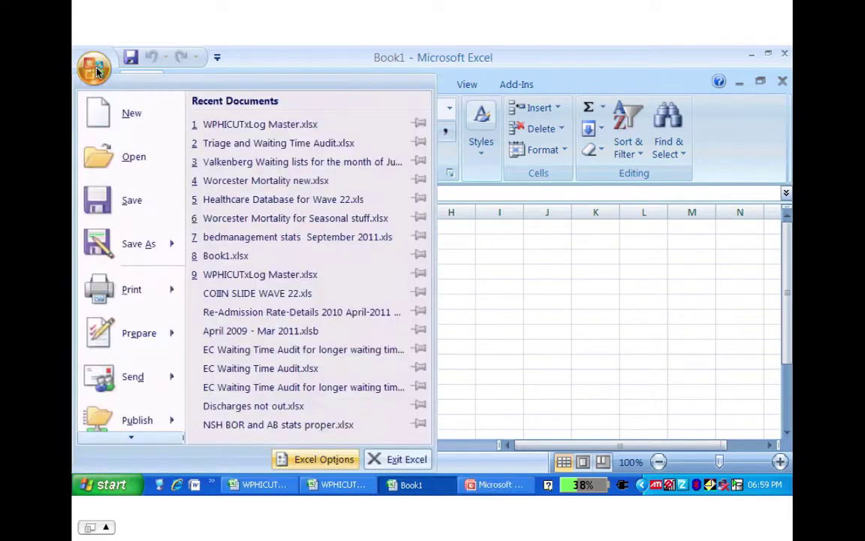
{"action": "left_click", "coordinate": [315, 458]}
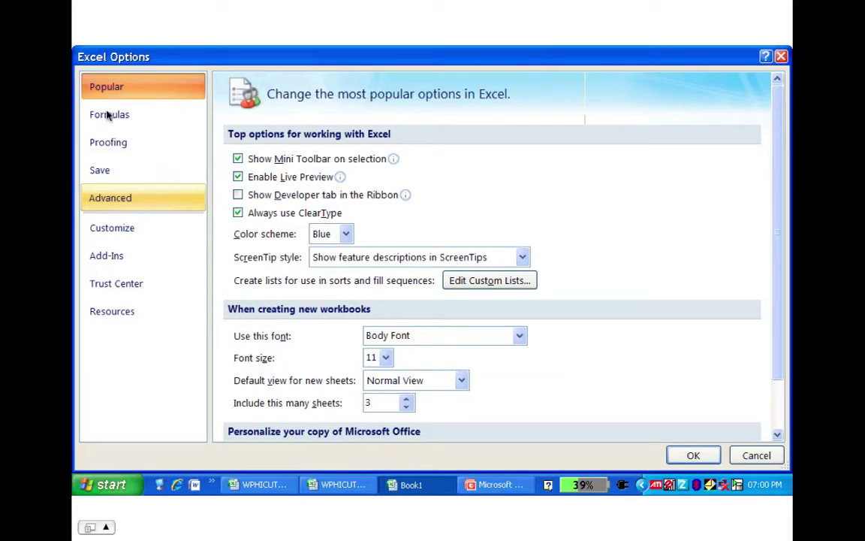
{"action": "left_click", "coordinate": [150, 201]}
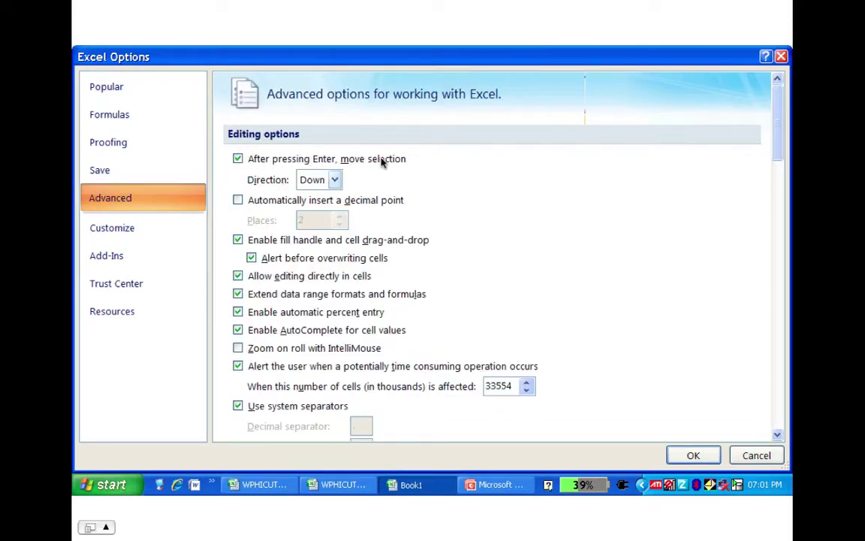
{"action": "left_click", "coordinate": [335, 181]}
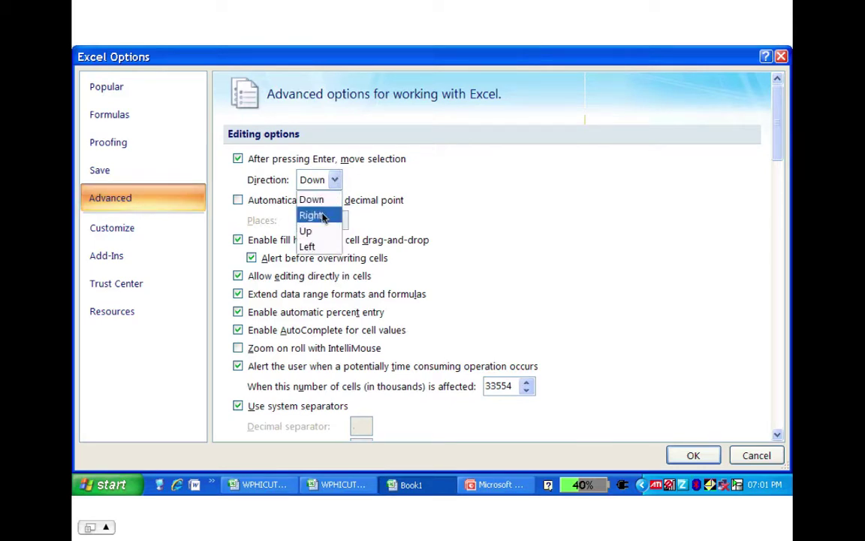
{"action": "left_click", "coordinate": [323, 216]}
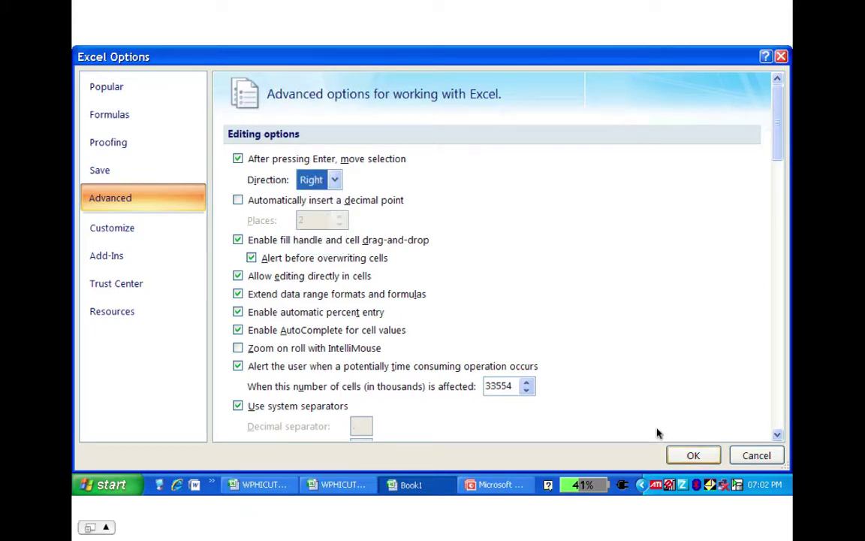
{"action": "left_click", "coordinate": [686, 454]}
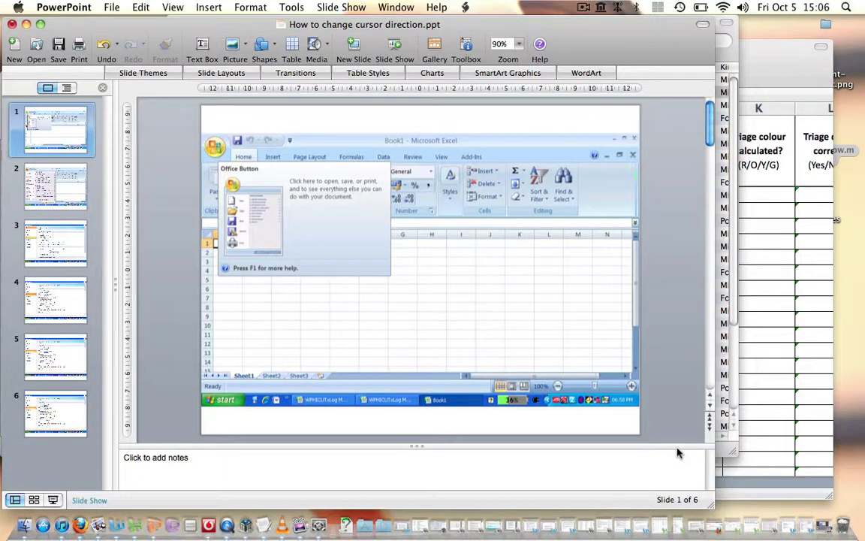